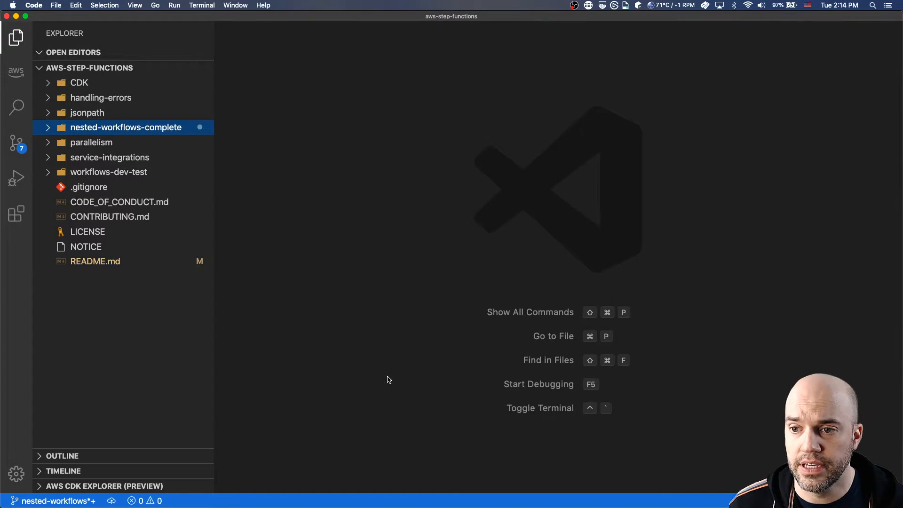
Create a new AWS Step Functions state machine from the Parallel starter template and render its graph.
{"action": "left_click", "coordinate": [403, 349]}
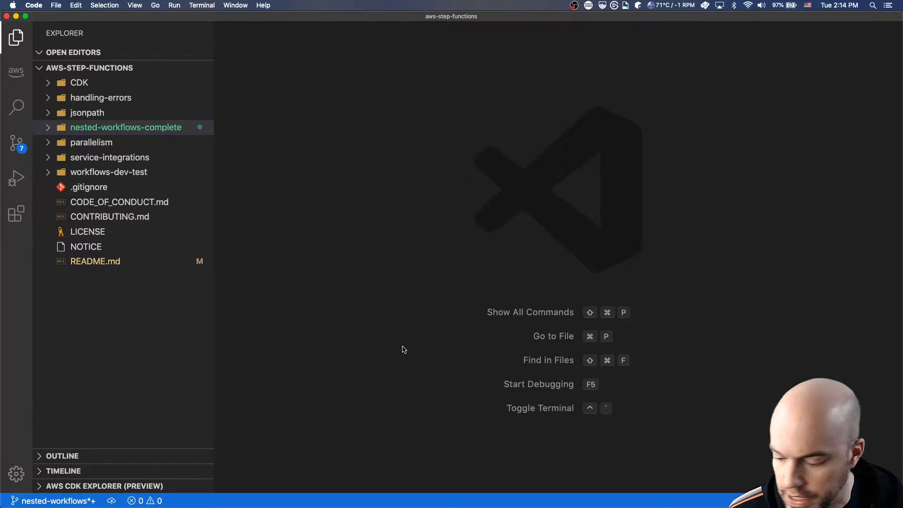
{"action": "key", "text": "shift+super+p"}
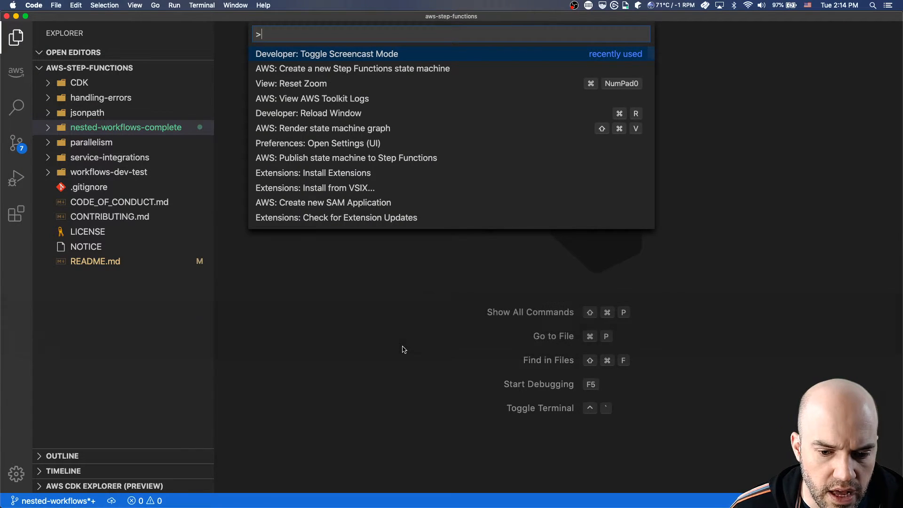
{"action": "key", "text": "Down"}
{"action": "key", "text": "Return"}
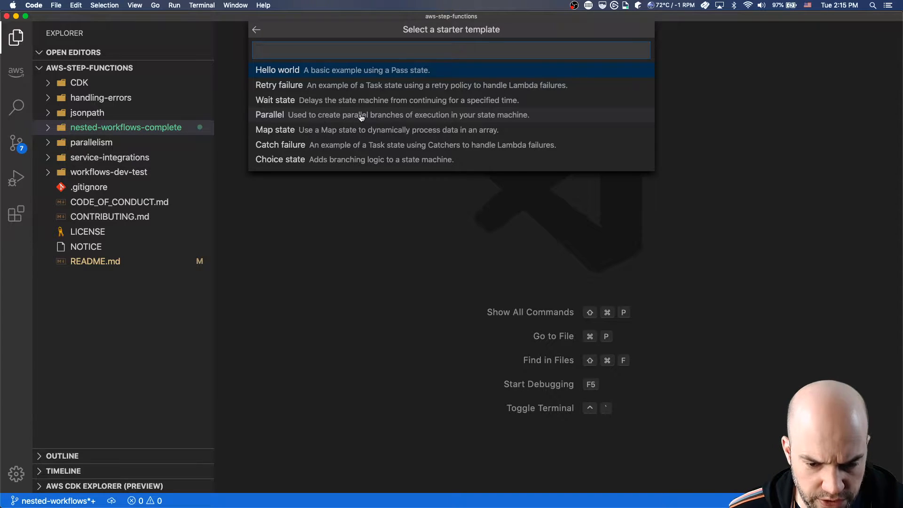
{"action": "left_click", "coordinate": [314, 117]}
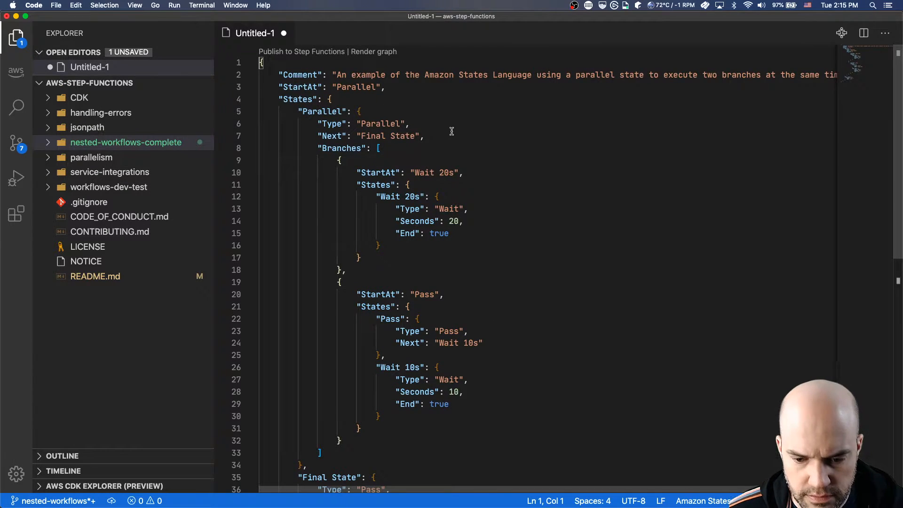
{"action": "left_click", "coordinate": [842, 33]}
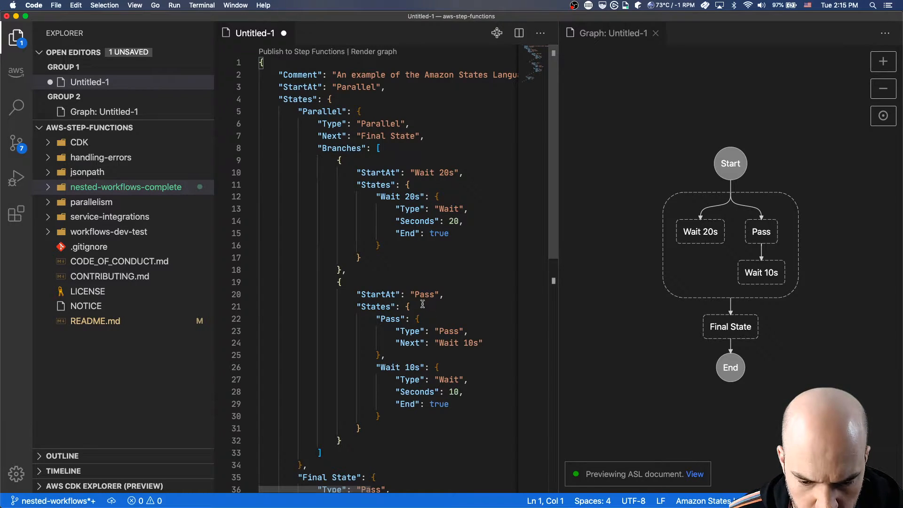
Delete the "Wait 10s" state from the second parallel branch, along with the comma after the "Pass" state.
{"action": "left_click", "coordinate": [419, 318]}
{"action": "key", "text": "Down"}
{"action": "key", "text": "Down"}
{"action": "key", "text": "Down"}
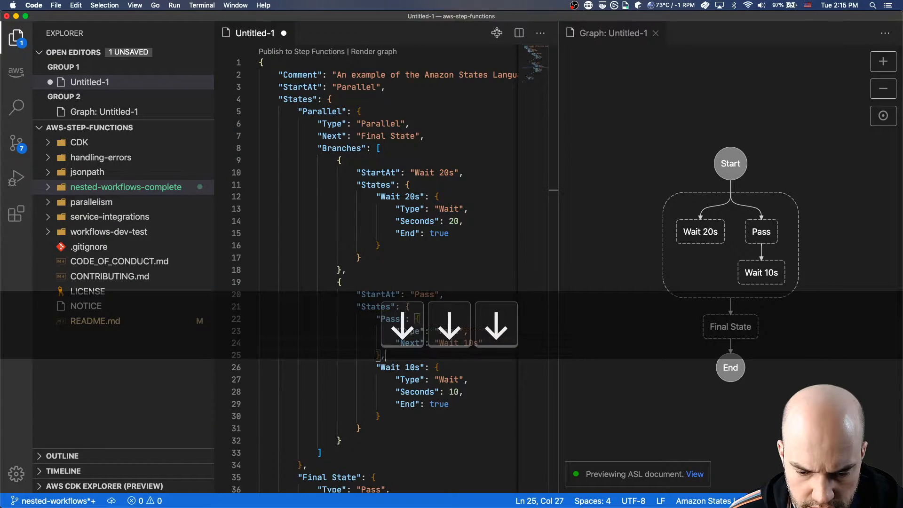
{"action": "key", "text": "Down"}
{"action": "key", "text": "super+Left"}
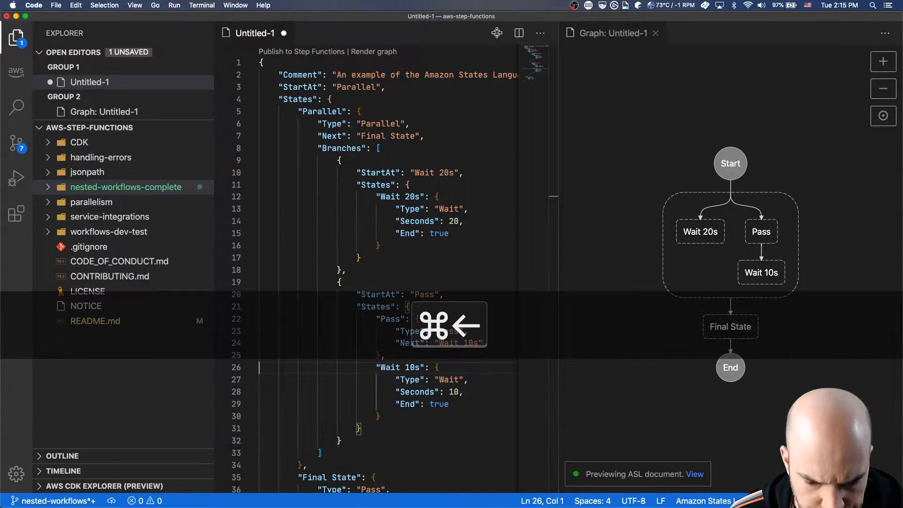
{"action": "key", "text": "shift+Down"}
{"action": "key", "text": "shift+Down"}
{"action": "key", "text": "shift+Down"}
{"action": "key", "text": "shift+Down"}
{"action": "key", "text": "shift+Down"}
{"action": "key", "text": "BackSpace"}
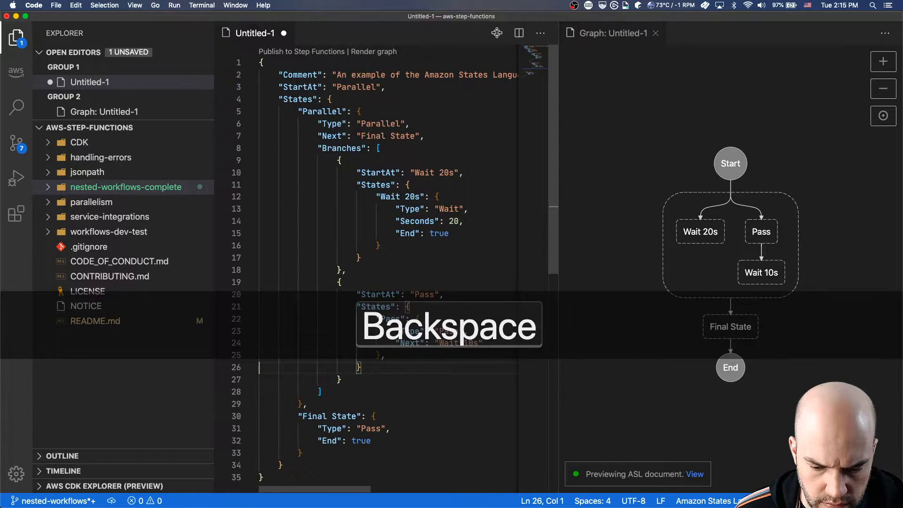
{"action": "key", "text": "Up"}
{"action": "key", "text": "super+Right"}
{"action": "key", "text": "BackSpace"}
Replace the "Next" entry of the branch's "Pass" state with "End": true.
{"action": "key", "text": "Up"}
{"action": "key", "text": "Right"}
{"action": "key", "text": "Right"}
{"action": "key", "text": "Right"}
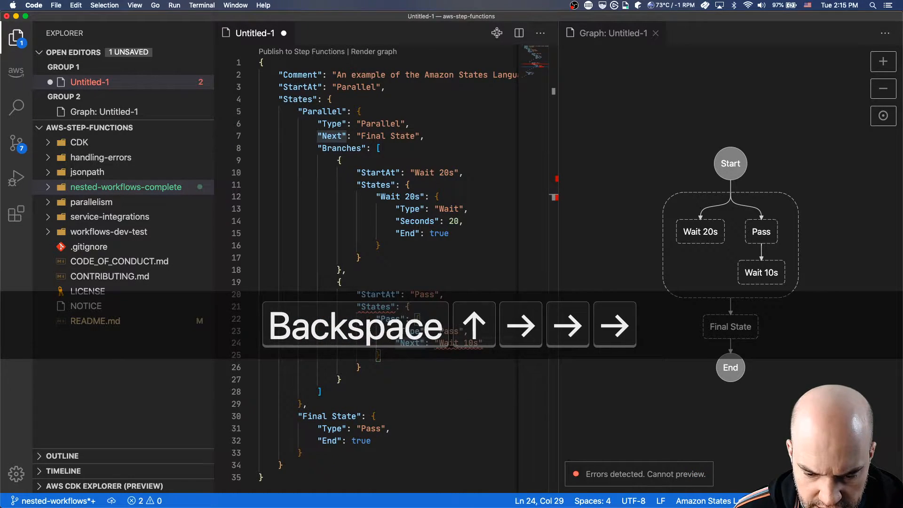
{"action": "key", "text": "shift+super+Right"}
{"action": "type", "text": "\"End"}
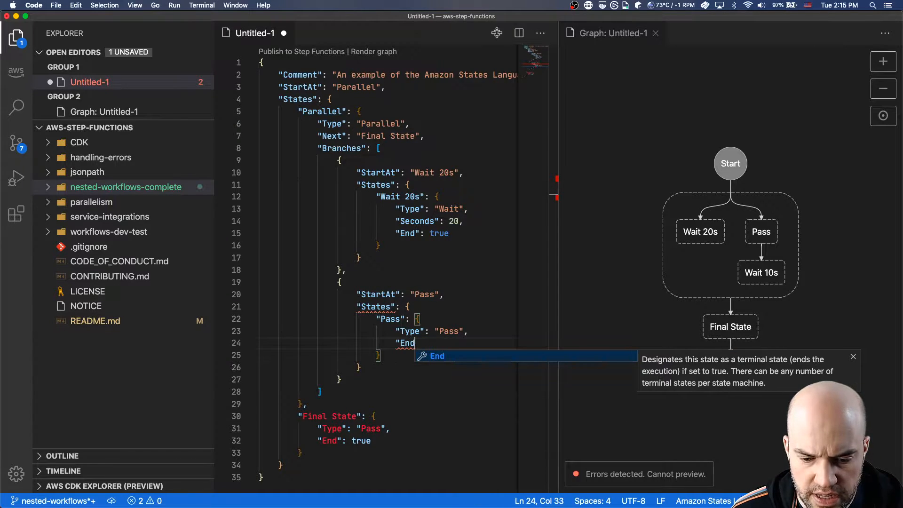
{"action": "key", "text": "Return"}
{"action": "type", "text": "true"}
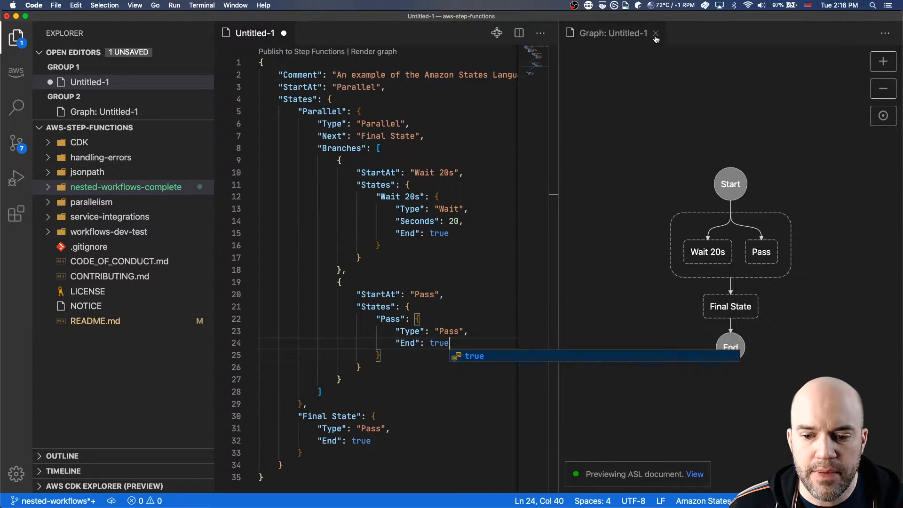
{"action": "left_click", "coordinate": [397, 173]}
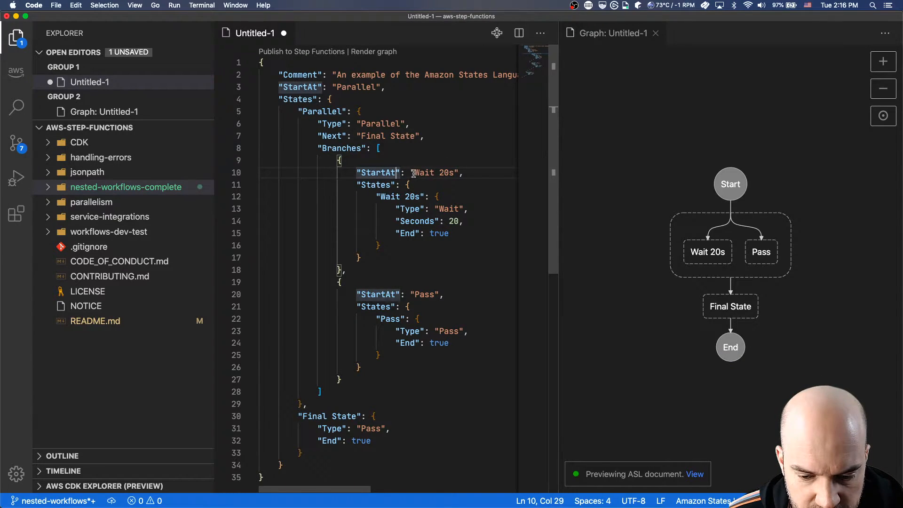
{"action": "left_click_drag", "start_coordinate": [415, 174], "coordinate": [451, 174]}
{"action": "key", "text": "shift+Right"}
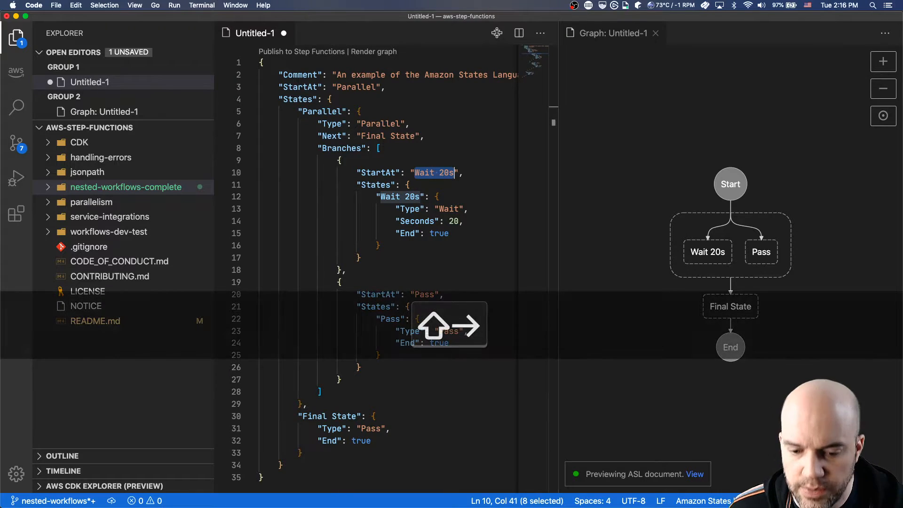
Switch to the diagrams.net drawing in Firefox and add a new page to it.
{"action": "key", "text": "super+Tab"}
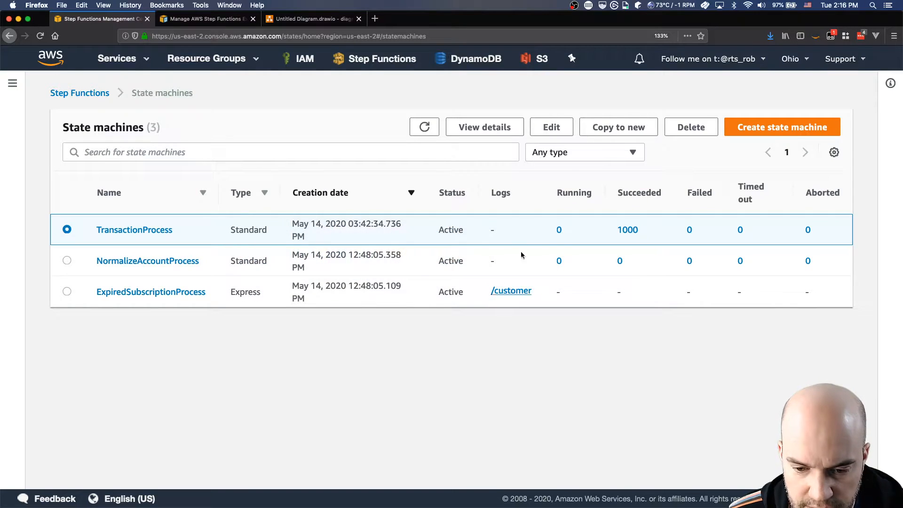
{"action": "left_click", "coordinate": [332, 18]}
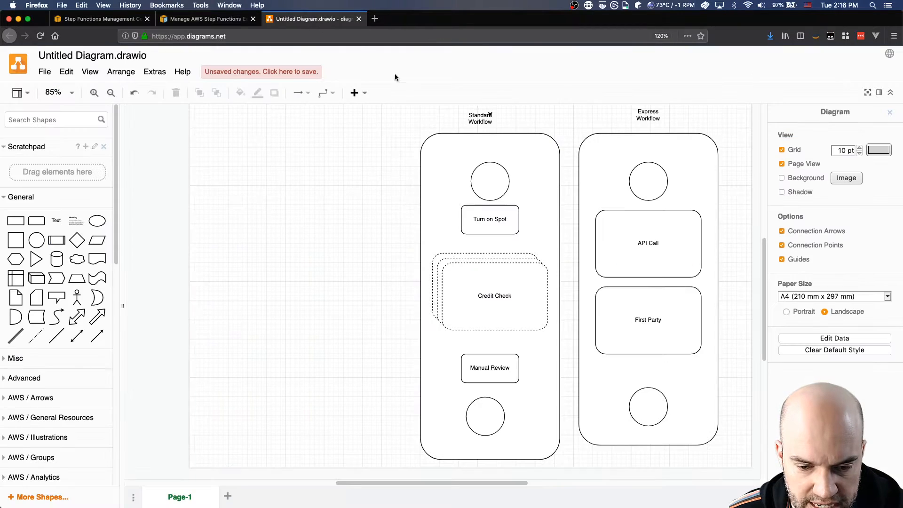
{"action": "left_click", "coordinate": [227, 495]}
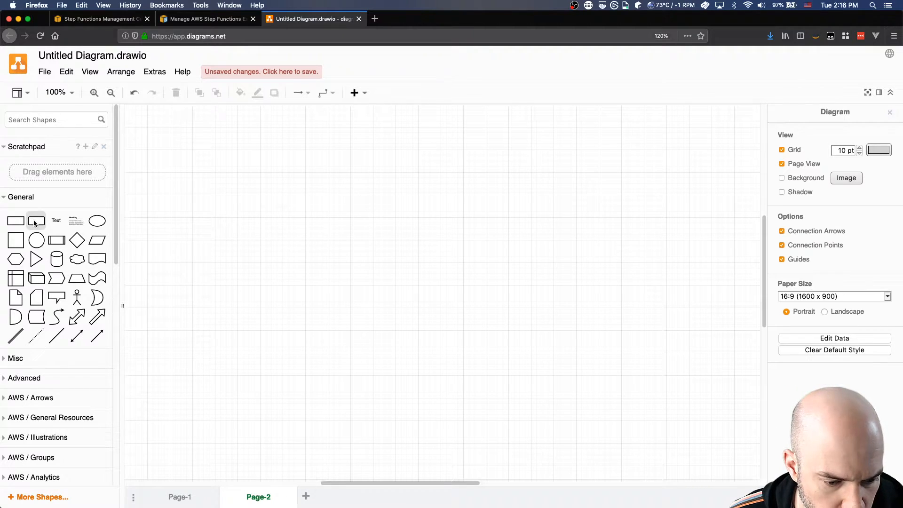
Place a large rounded rectangle, duplicate it twice, and arrange the three boxes side by side across the page.
{"action": "left_click_drag", "start_coordinate": [36, 221], "coordinate": [357, 431]}
{"action": "left_click_drag", "start_coordinate": [393, 308], "coordinate": [498, 308]}
{"action": "key", "text": "super+d"}
{"action": "key", "text": "super+d"}
{"action": "left_click_drag", "start_coordinate": [427, 265], "coordinate": [654, 254]}
{"action": "left_click_drag", "start_coordinate": [400, 277], "coordinate": [202, 271]}
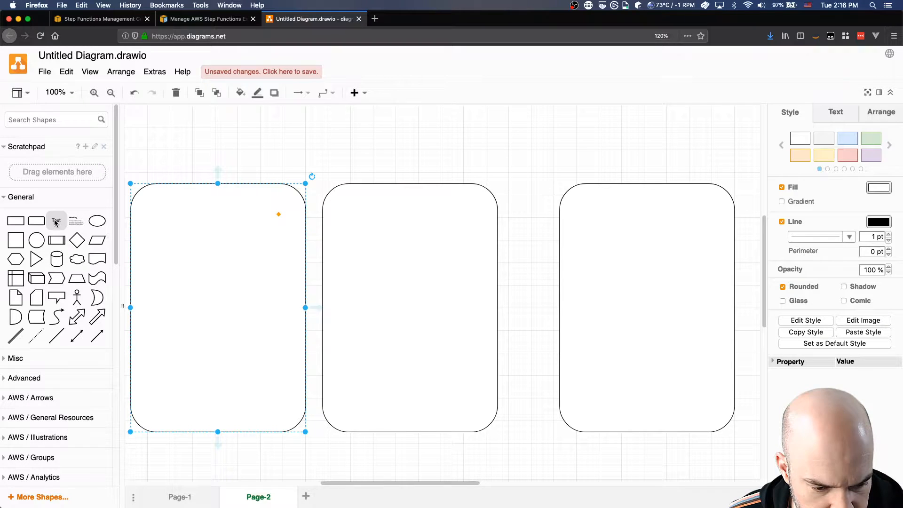
Add a text label reading "Parent" above the first box.
{"action": "left_click_drag", "start_coordinate": [56, 220], "coordinate": [202, 166]}
{"action": "double_click", "coordinate": [203, 167]}
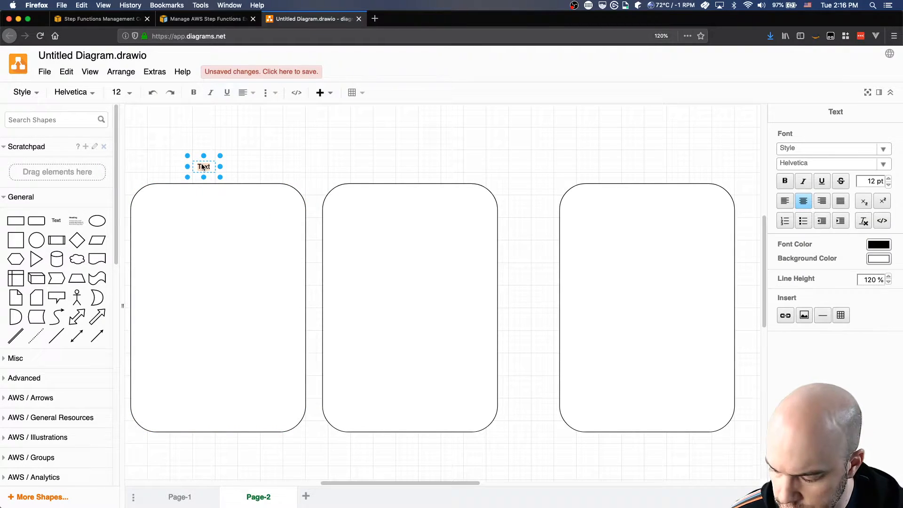
{"action": "type", "text": "Parent"}
{"action": "left_click", "coordinate": [253, 155]}
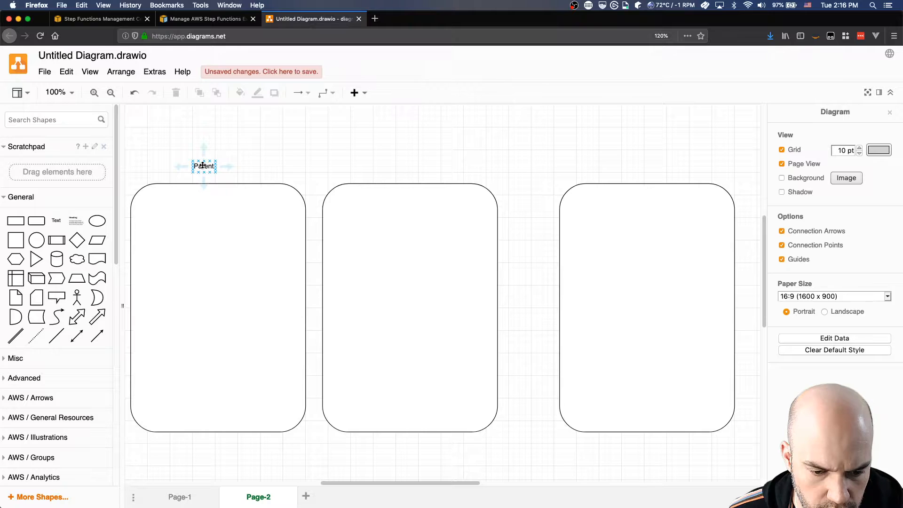
Copy the Parent label above the middle box and change its text to "Failing Child".
{"action": "left_click_drag", "start_coordinate": [203, 165], "coordinate": [407, 165]}
{"action": "double_click", "coordinate": [407, 166]}
{"action": "type", "text": "Fail"}
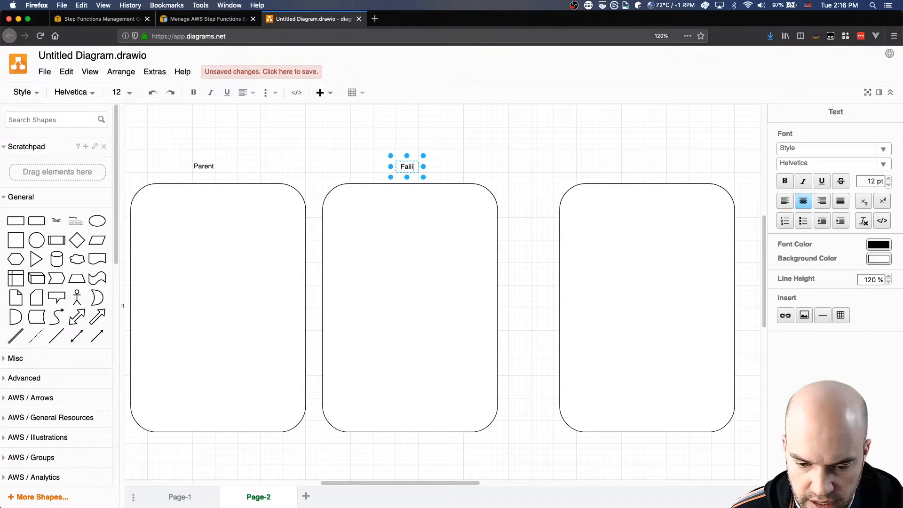
{"action": "type", "text": "ing Child"}
{"action": "left_click", "coordinate": [476, 152]}
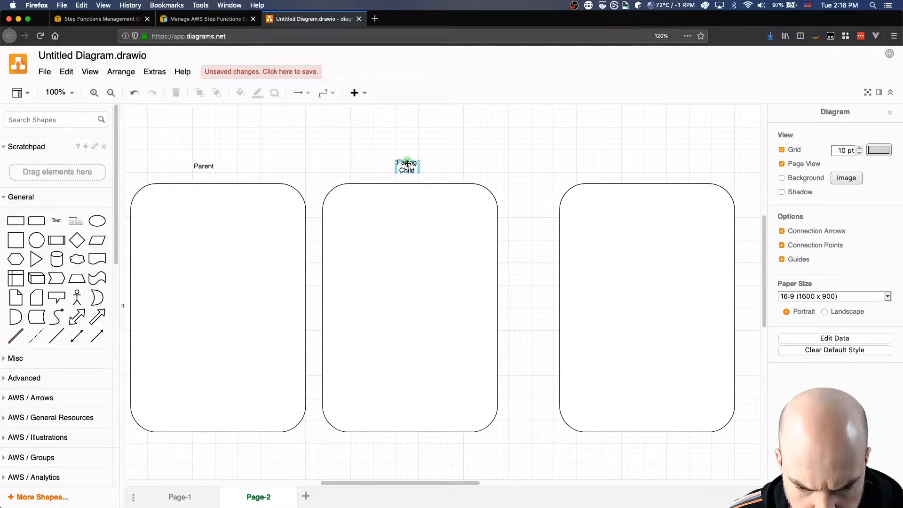
Paste another label above the third box and change its text to "Succeeding Child" on two lines.
{"action": "key", "text": "super+v"}
{"action": "left_click_drag", "start_coordinate": [216, 187], "coordinate": [652, 164]}
{"action": "double_click", "coordinate": [647, 166]}
{"action": "key", "text": "BackSpace"}
{"action": "type", "text": "Succe"}
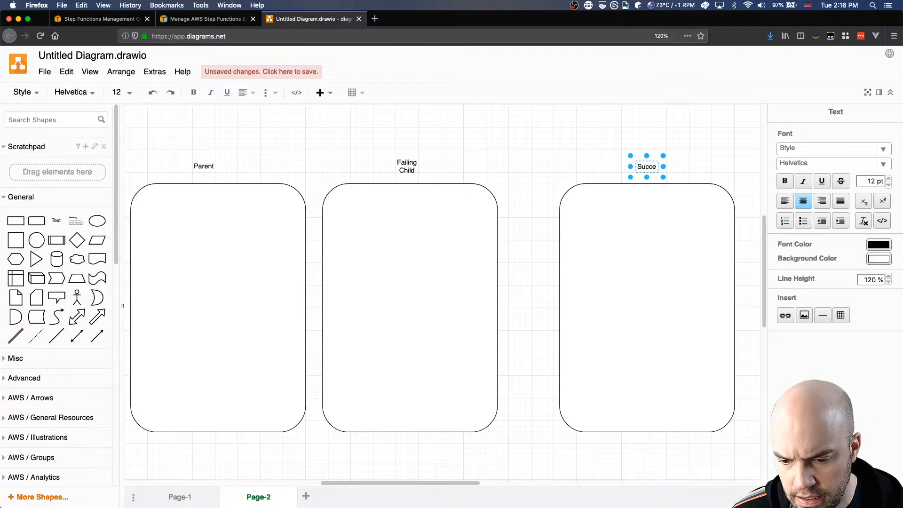
{"action": "type", "text": "eding"}
{"action": "key", "text": "Return"}
{"action": "type", "text": "Child"}
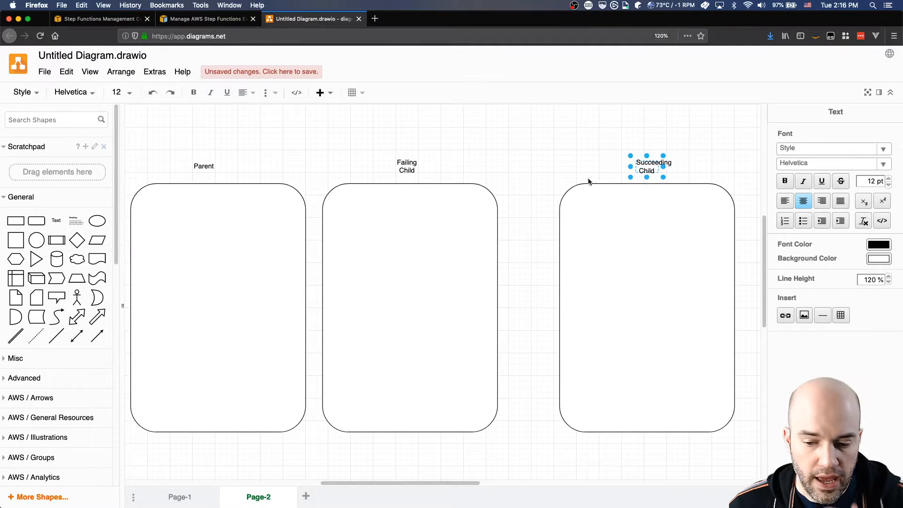
{"action": "left_click", "coordinate": [591, 152]}
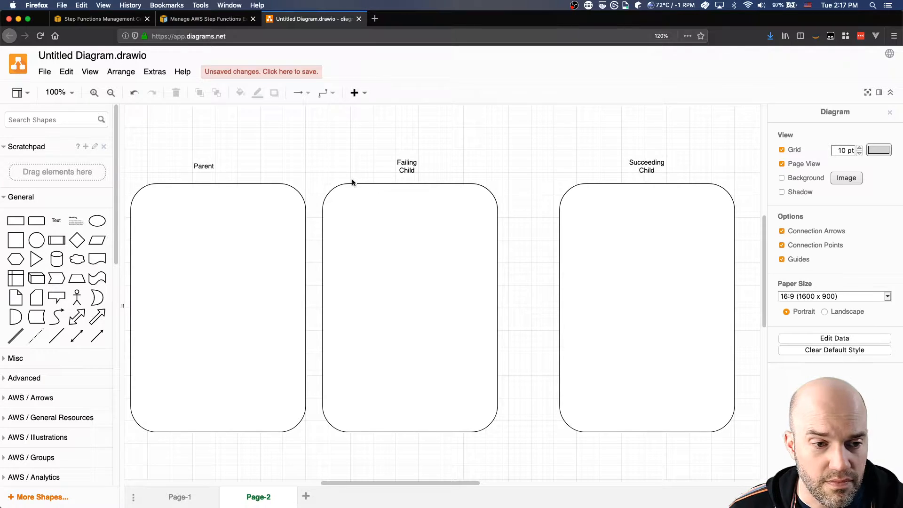
{"action": "left_click", "coordinate": [327, 197]}
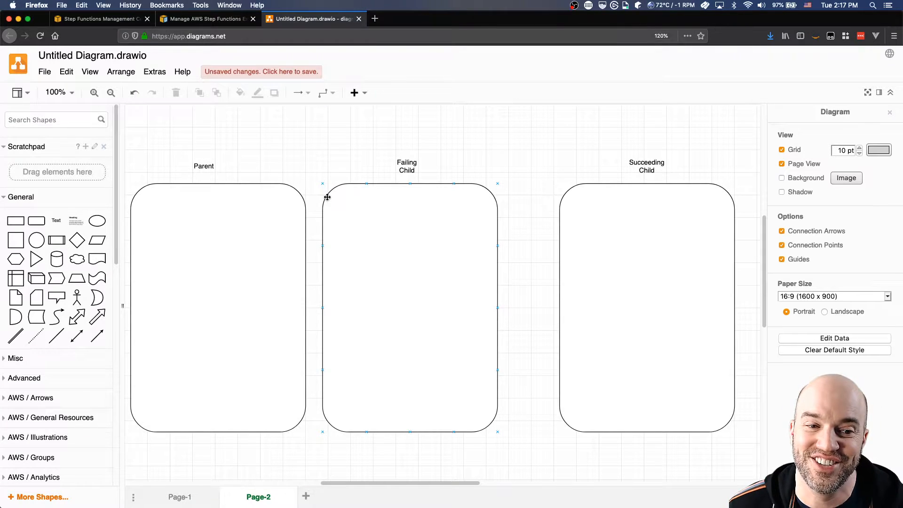
{"action": "left_click", "coordinate": [316, 184]}
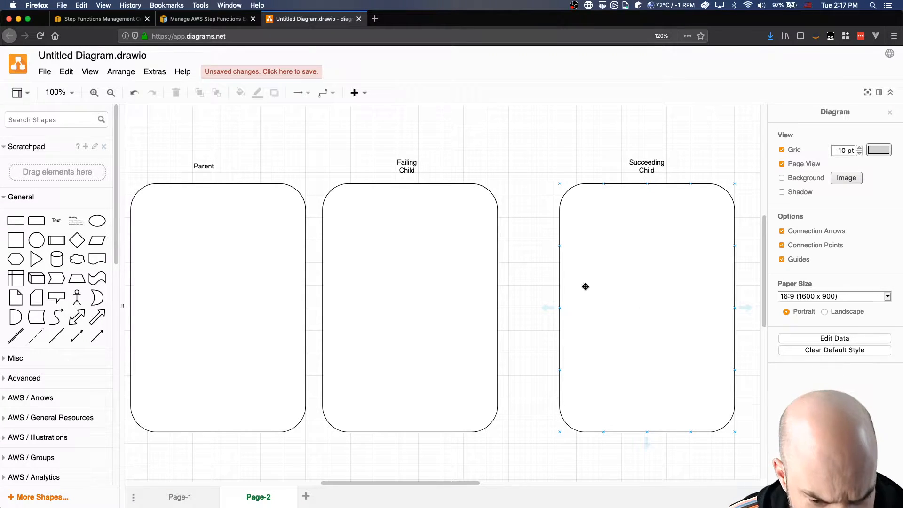
Place a circle near the top of the Parent box and two small rounded rectangles side by side below it.
{"action": "left_click", "coordinate": [204, 221]}
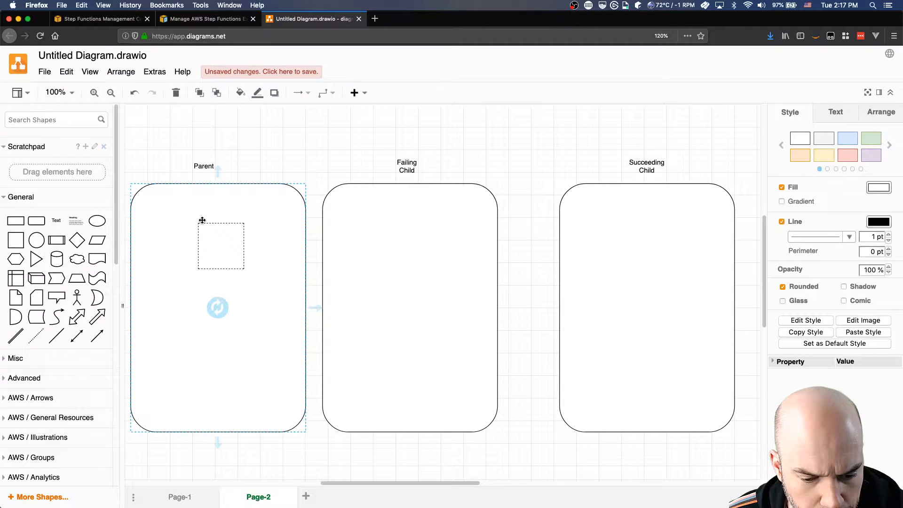
{"action": "left_click_drag", "start_coordinate": [202, 221], "coordinate": [196, 205]}
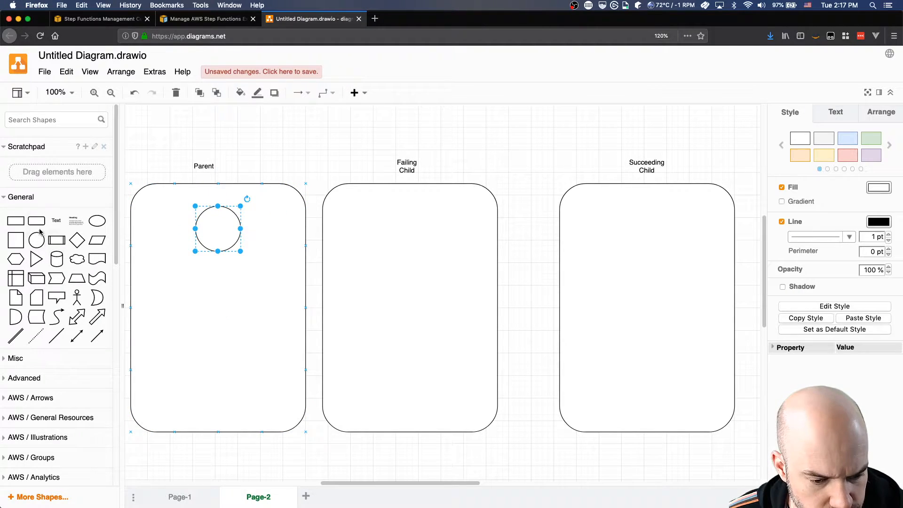
{"action": "left_click_drag", "start_coordinate": [36, 221], "coordinate": [182, 319]}
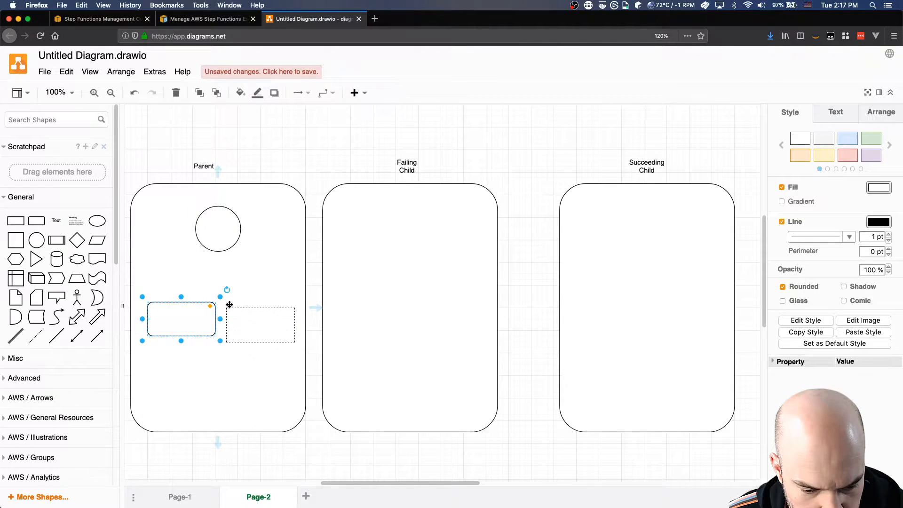
{"action": "left_click", "coordinate": [229, 305]}
Enclose the two small rectangles in a larger rounded rectangle, sending it to the back and then the Parent box behind it.
{"action": "left_click_drag", "start_coordinate": [36, 220], "coordinate": [146, 295]}
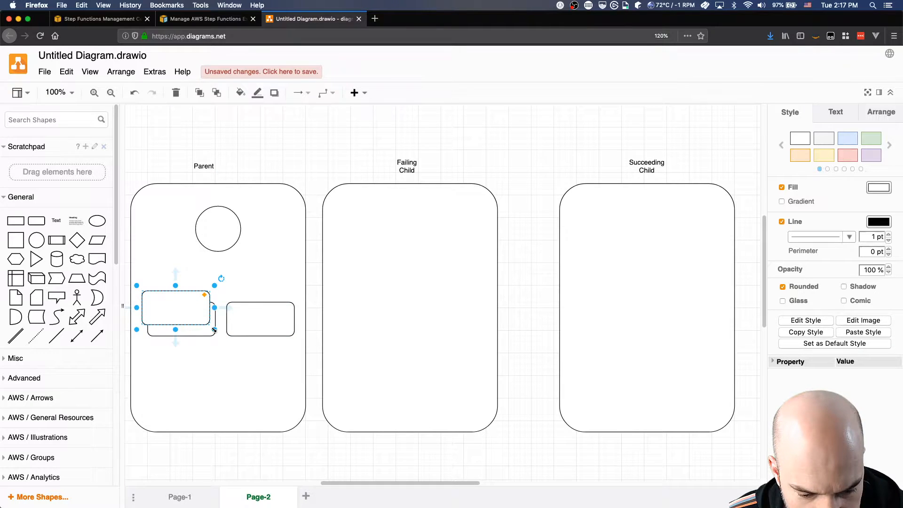
{"action": "left_click_drag", "start_coordinate": [215, 330], "coordinate": [301, 353]}
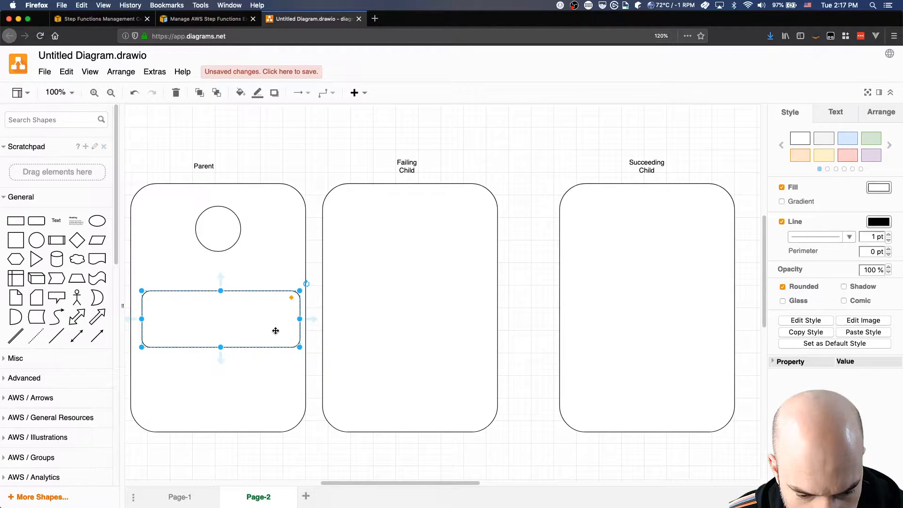
{"action": "right_click", "coordinate": [276, 331]}
{"action": "left_click", "coordinate": [329, 441]}
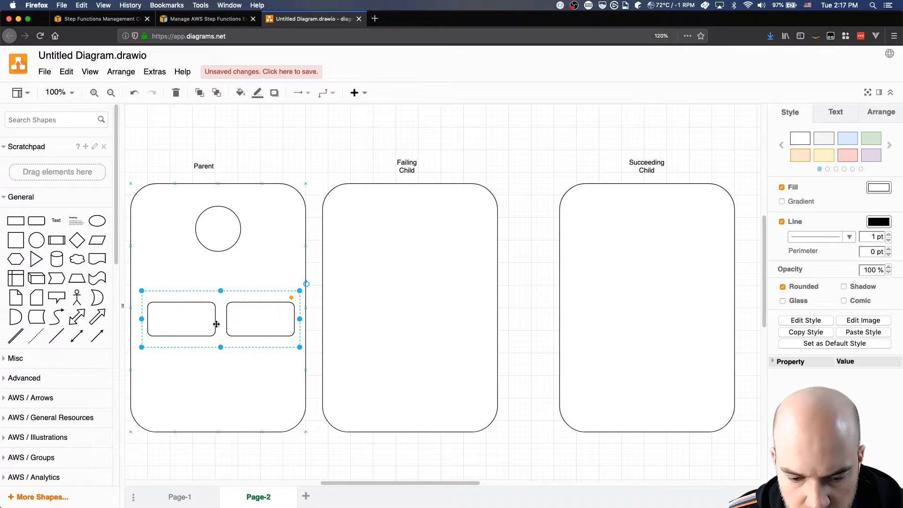
{"action": "key", "text": "Delete"}
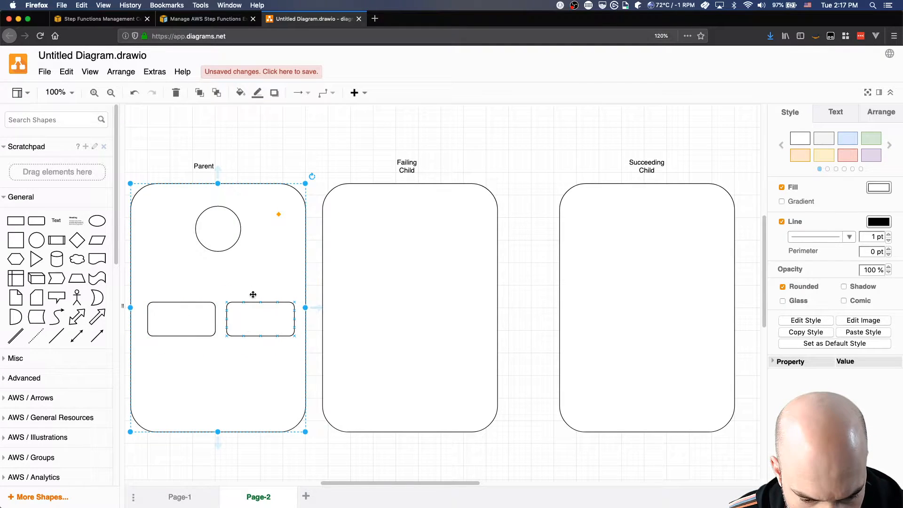
{"action": "right_click", "coordinate": [265, 269]}
{"action": "left_click", "coordinate": [312, 399]}
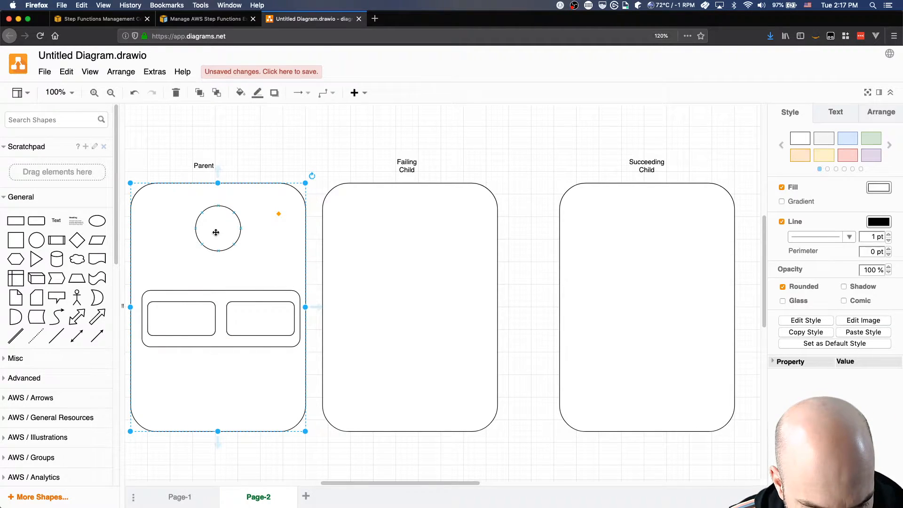
Copy the circle to the lower part of the Parent box and label the upper circle "Start".
{"action": "left_click", "coordinate": [218, 218]}
{"action": "left_click_drag", "start_coordinate": [218, 217], "coordinate": [211, 383]}
{"action": "double_click", "coordinate": [217, 230]}
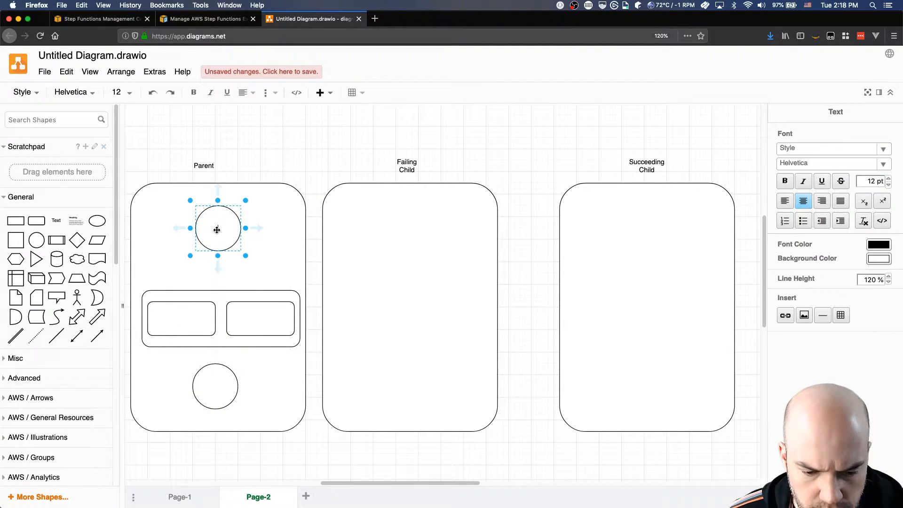
Label the Parent box's lower circle "End" and its two small rectangles "Failing Child" and "Succeeding Child", in that order.
{"action": "double_click", "coordinate": [213, 389]}
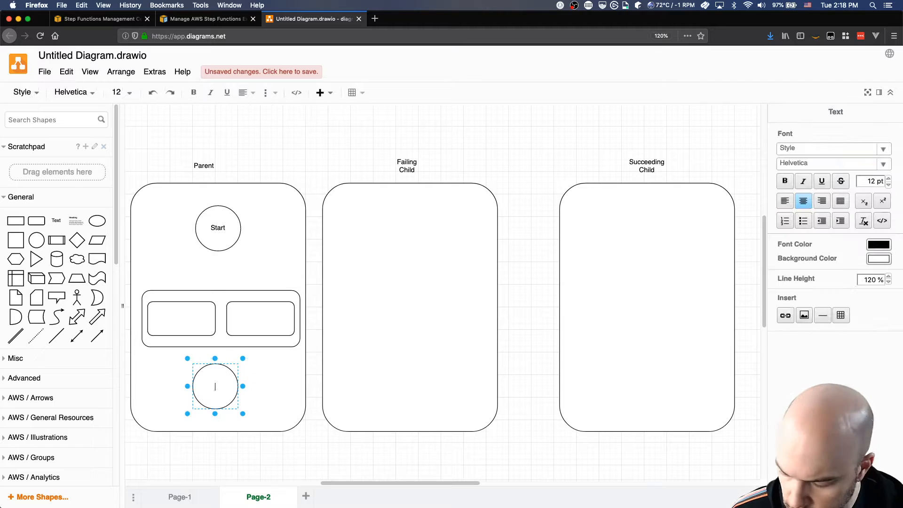
{"action": "double_click", "coordinate": [174, 316]}
{"action": "type", "text": "Failing Child"}
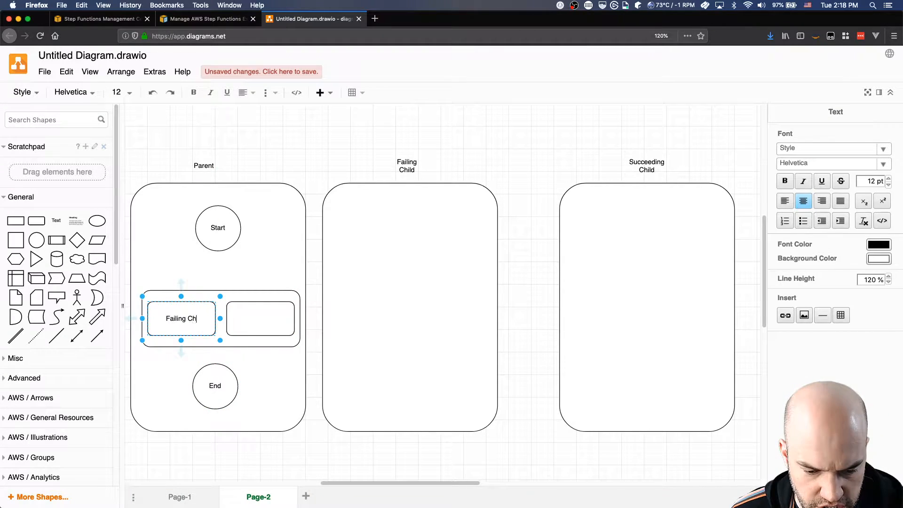
{"action": "left_click", "coordinate": [262, 319]}
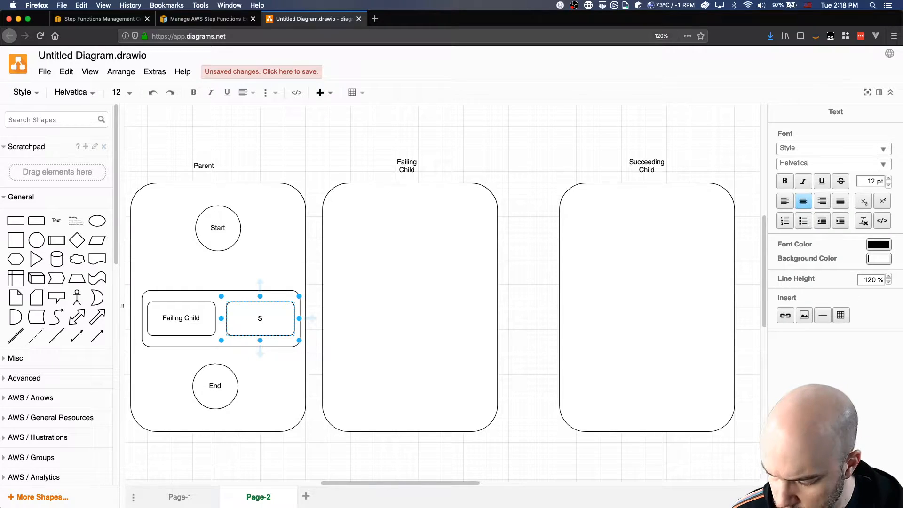
{"action": "type", "text": "Succeeding Child"}
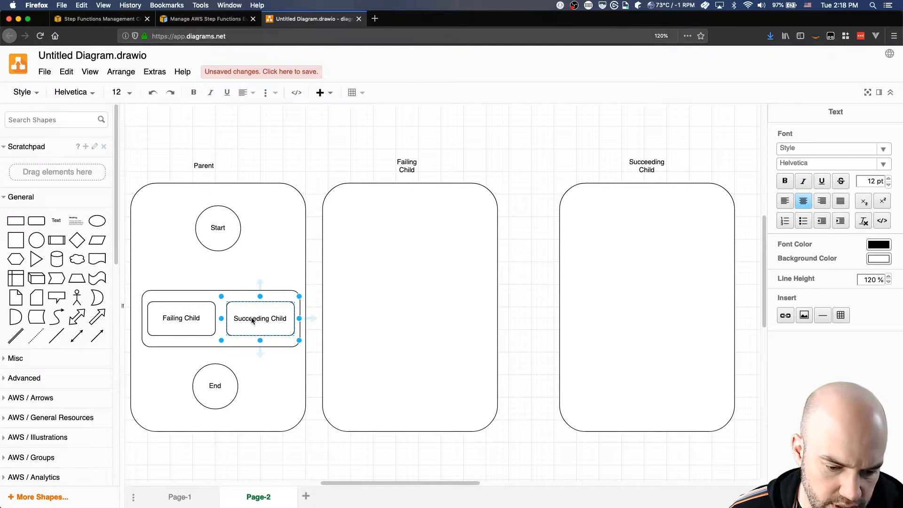
Change the Parent box's heading to "Standard Workflow" with "Parent" on a second line, widening the label to fit.
{"action": "left_click", "coordinate": [198, 162]}
{"action": "double_click", "coordinate": [202, 165]}
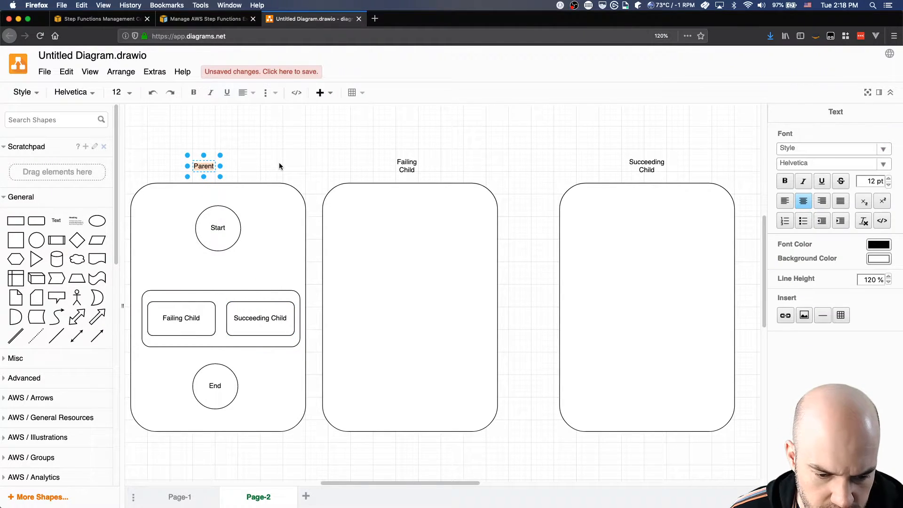
{"action": "key", "text": "Left"}
{"action": "type", "text": "Standard "}
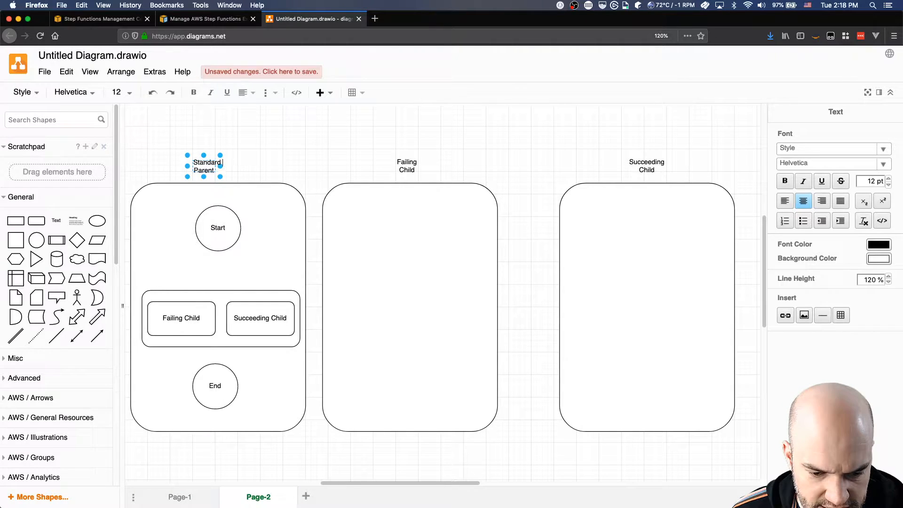
{"action": "type", "text": "Workflow -"}
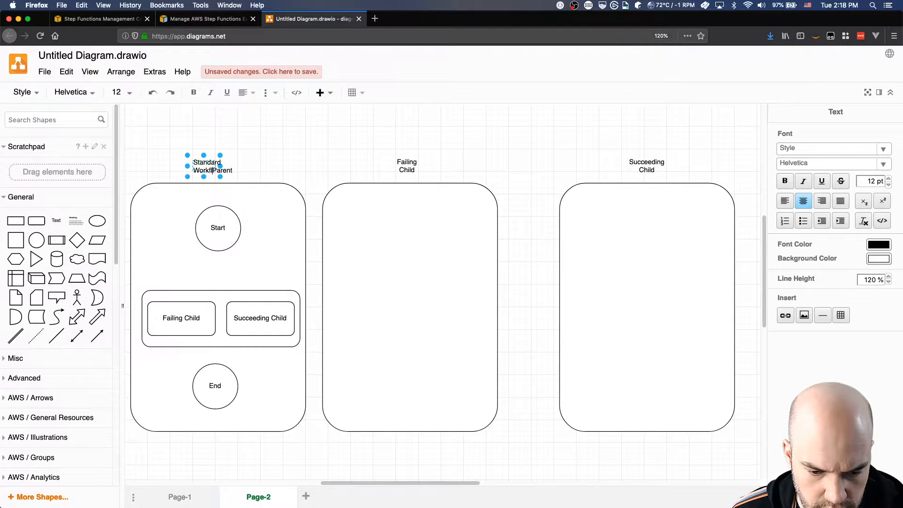
{"action": "key", "text": "BackSpace"}
{"action": "key", "text": "BackSpace"}
{"action": "key", "text": "BackSpace"}
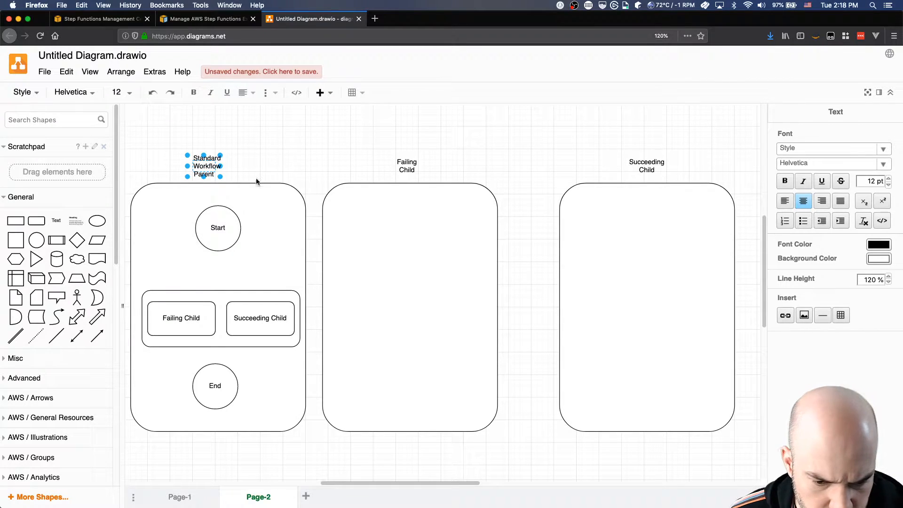
{"action": "mouse_move", "coordinate": [223, 167]}
{"action": "left_mouse_down"}
{"action": "mouse_move", "coordinate": [293, 164]}
{"action": "mouse_move", "coordinate": [230, 165]}
{"action": "left_mouse_up"}
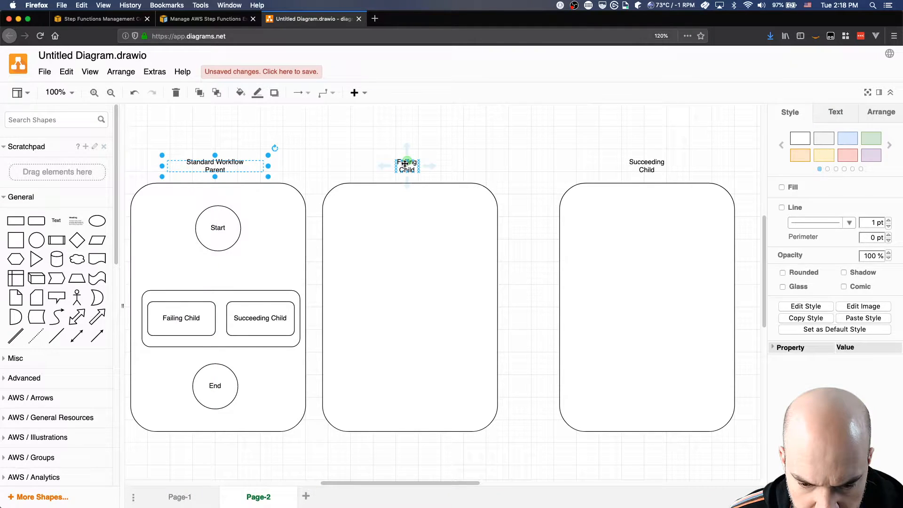
Change the middle box's heading to "Express Workflows" with "Failing Child" on a second line, widening the label to fit.
{"action": "double_click", "coordinate": [406, 164]}
{"action": "key", "text": "Left"}
{"action": "type", "text": "Express Wor"}
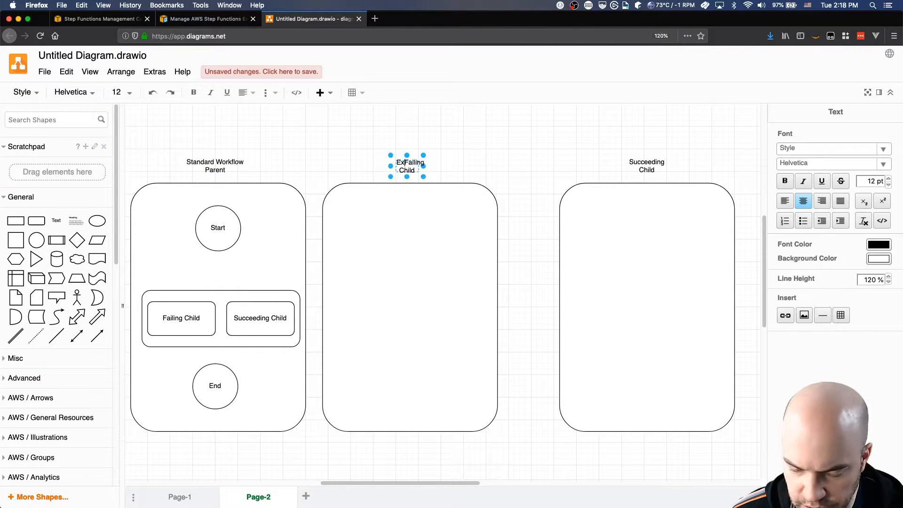
{"action": "type", "text": "kflows"}
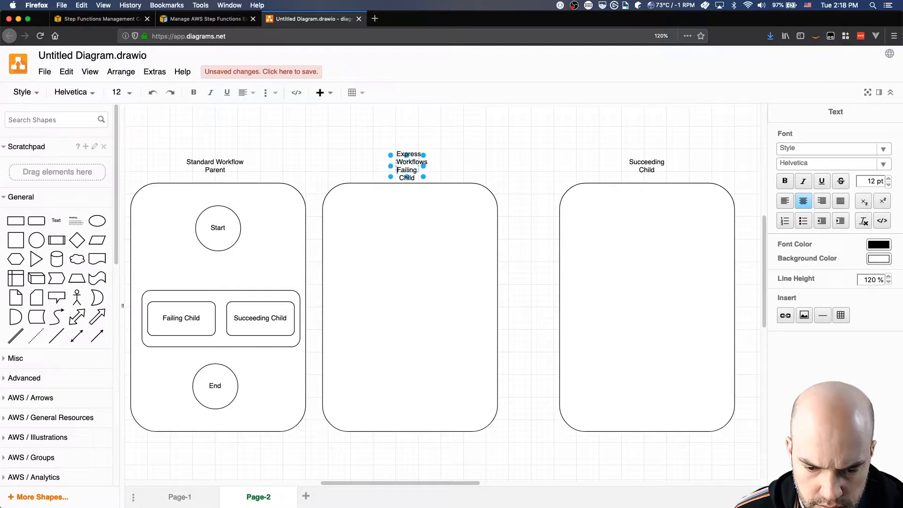
{"action": "mouse_move", "coordinate": [423, 165]}
{"action": "left_mouse_down"}
{"action": "mouse_move", "coordinate": [503, 159]}
{"action": "mouse_move", "coordinate": [433, 168]}
{"action": "left_mouse_up"}
Insert "Express Workflows" before "Succeeding Child" in the third box's heading, separated by a line break.
{"action": "double_click", "coordinate": [647, 165]}
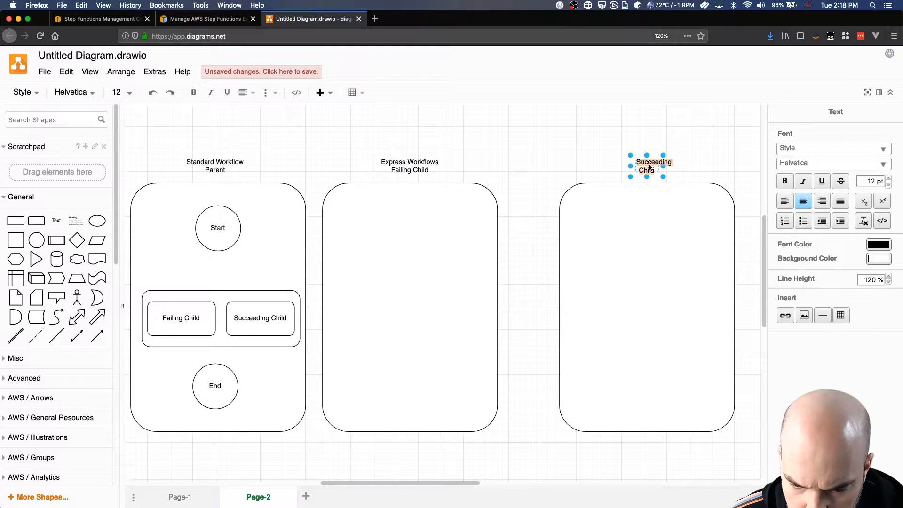
{"action": "type", "text": "Express Workfl"}
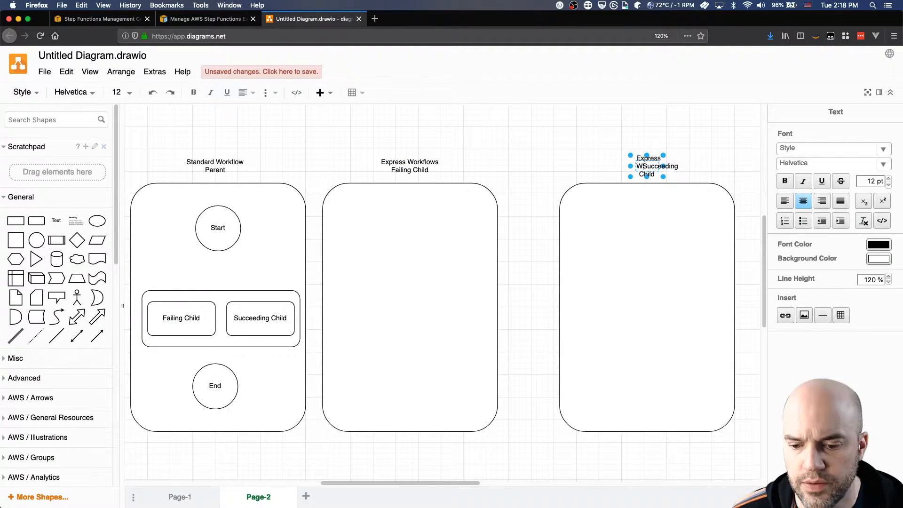
{"action": "type", "text": "ows"}
{"action": "key", "text": "Return"}
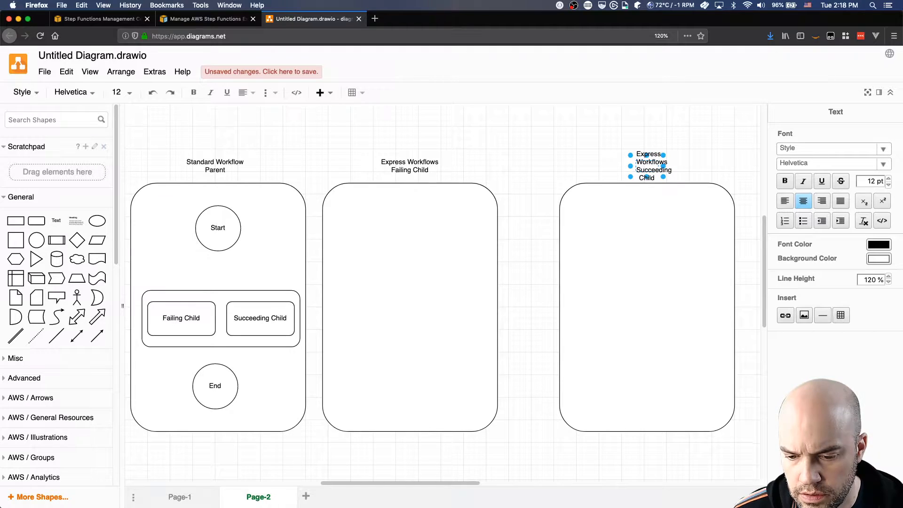